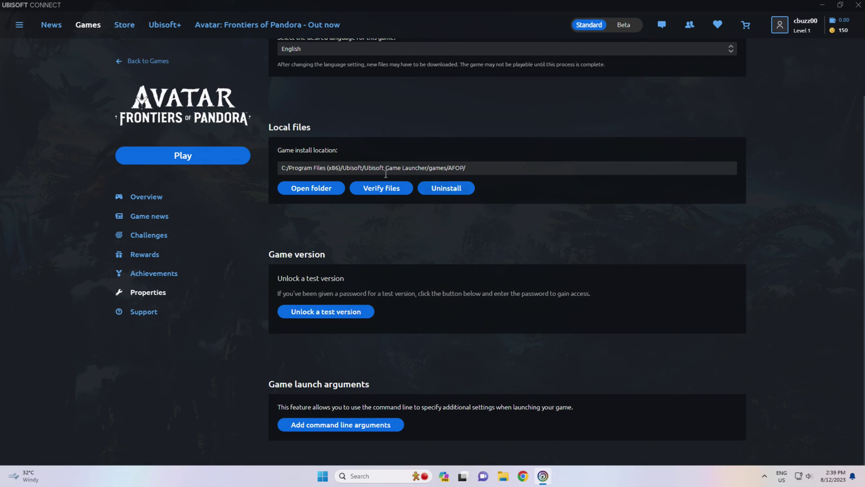
Step: Launch the game twice and dismiss the DirectX error that appears each time
{"action": "left_click", "coordinate": [222, 155]}
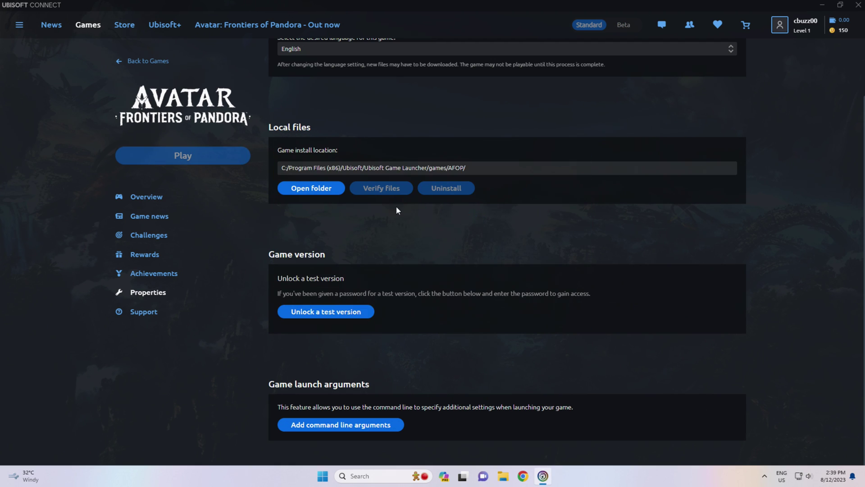
{"action": "mouse_move", "coordinate": [412, 218]}
{"action": "left_mouse_down"}
{"action": "mouse_move", "coordinate": [432, 219]}
{"action": "mouse_move", "coordinate": [396, 213]}
{"action": "left_mouse_up"}
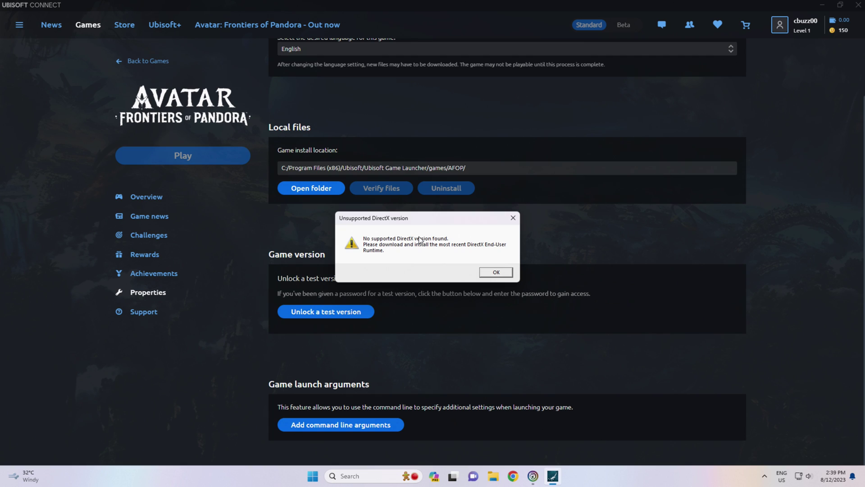
{"action": "left_click_drag", "start_coordinate": [364, 219], "coordinate": [314, 213]}
{"action": "left_click", "coordinate": [429, 265]}
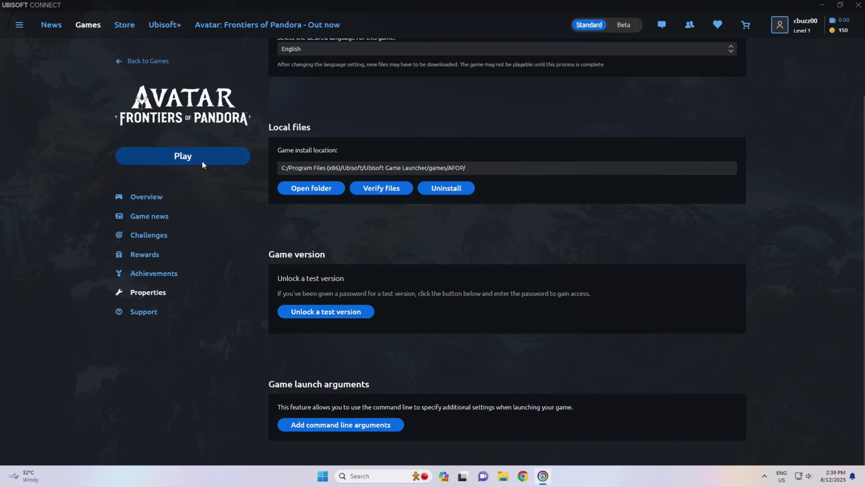
{"action": "left_click", "coordinate": [202, 161]}
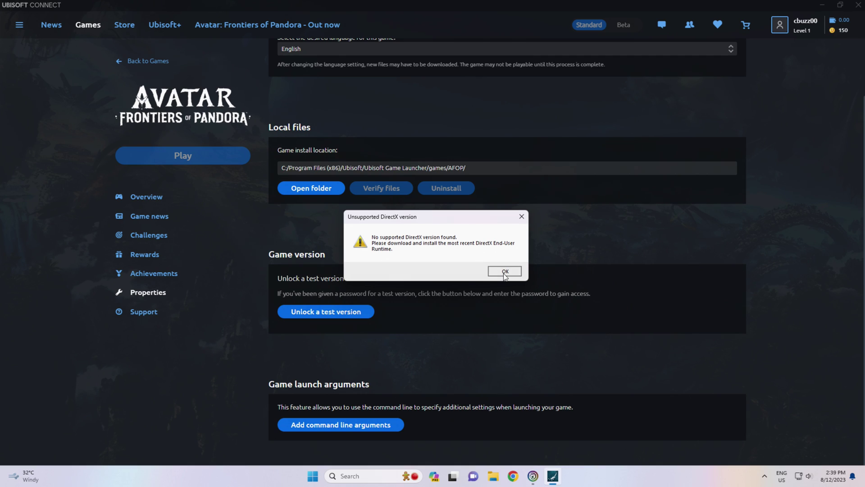
{"action": "left_click", "coordinate": [504, 272]}
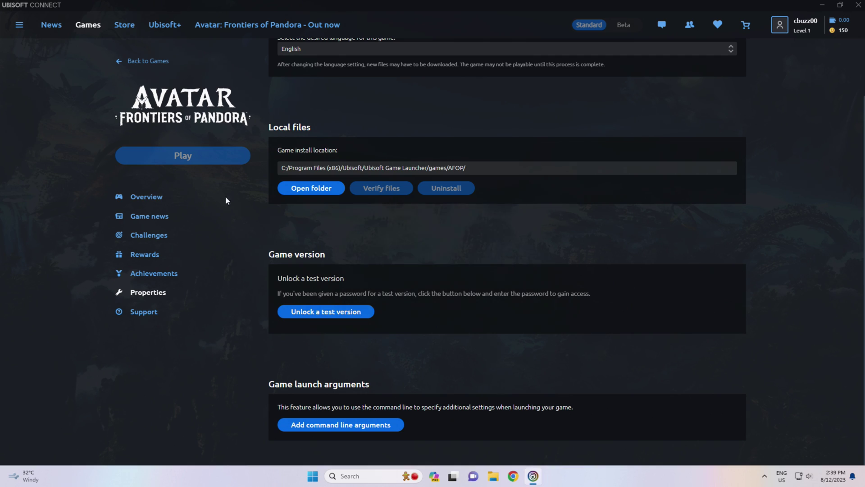
Step: Browse to Documents > My Games > AFOP and view the folder's full path
{"action": "left_click", "coordinate": [339, 191]}
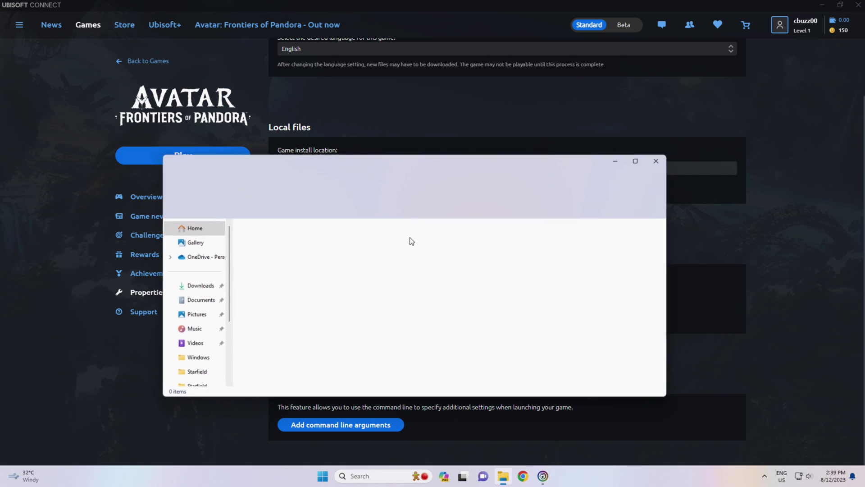
{"action": "left_click", "coordinate": [198, 299]}
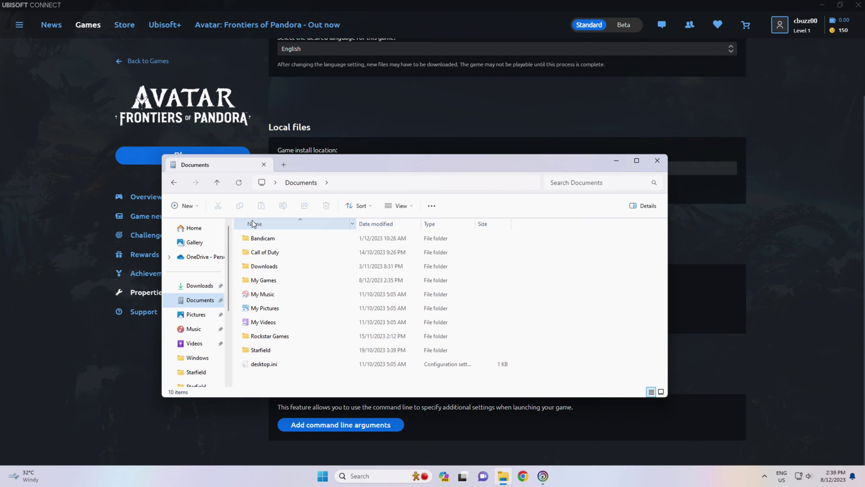
{"action": "double_click", "coordinate": [262, 280]}
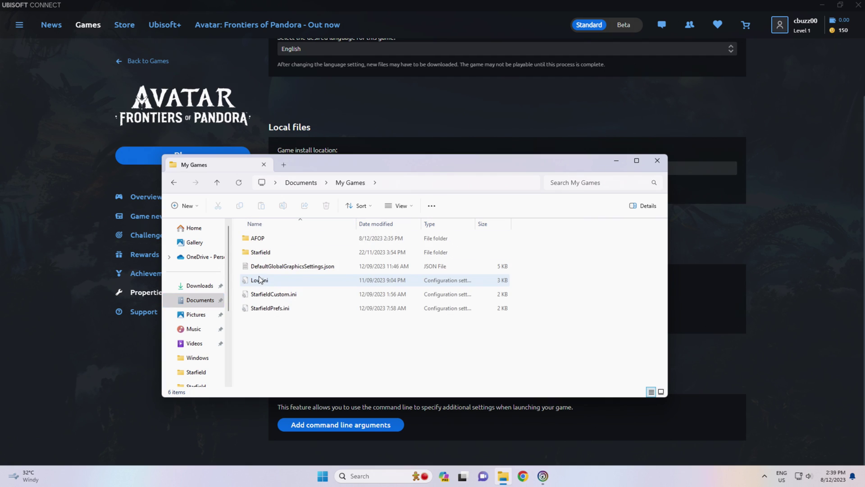
{"action": "double_click", "coordinate": [258, 238]}
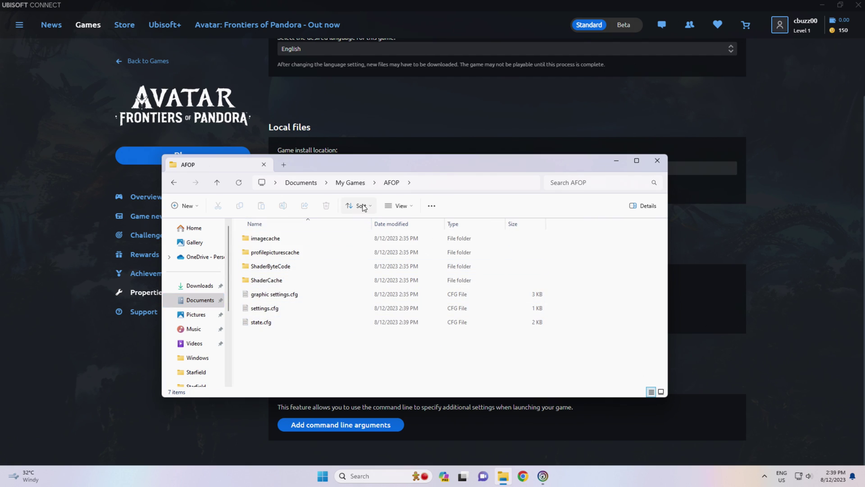
{"action": "left_click", "coordinate": [450, 186]}
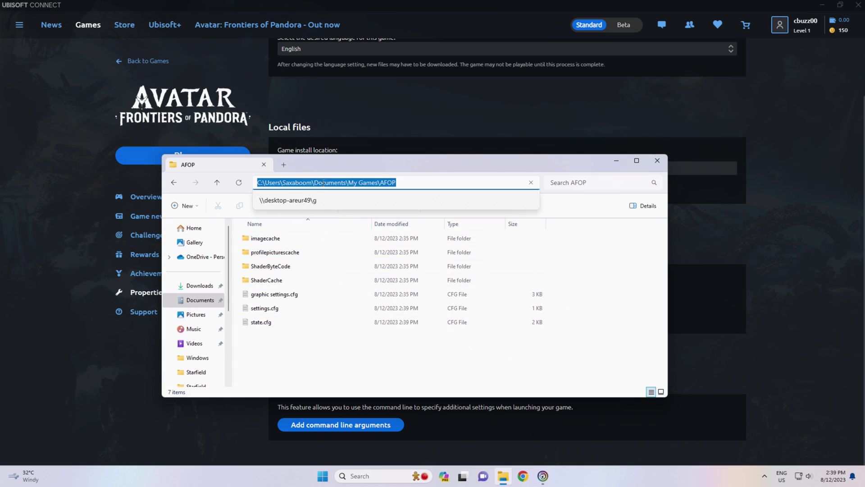
{"action": "left_click", "coordinate": [355, 347]}
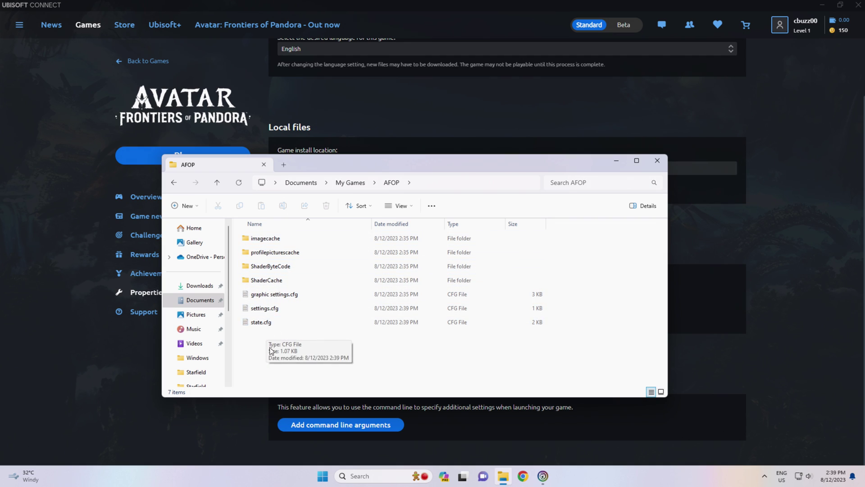
Step: Open state.cfg in Notepad and look over the audio, eyeTracker and graphics lines
{"action": "double_click", "coordinate": [269, 323]}
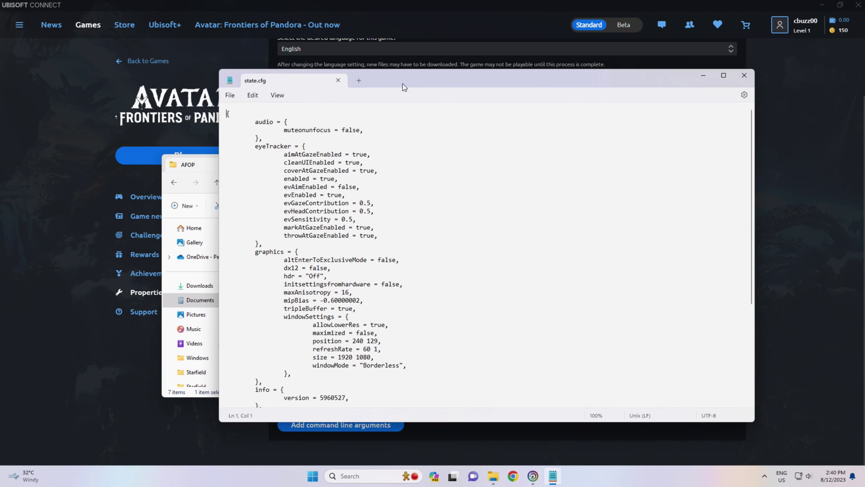
{"action": "left_click_drag", "start_coordinate": [402, 83], "coordinate": [429, 76]}
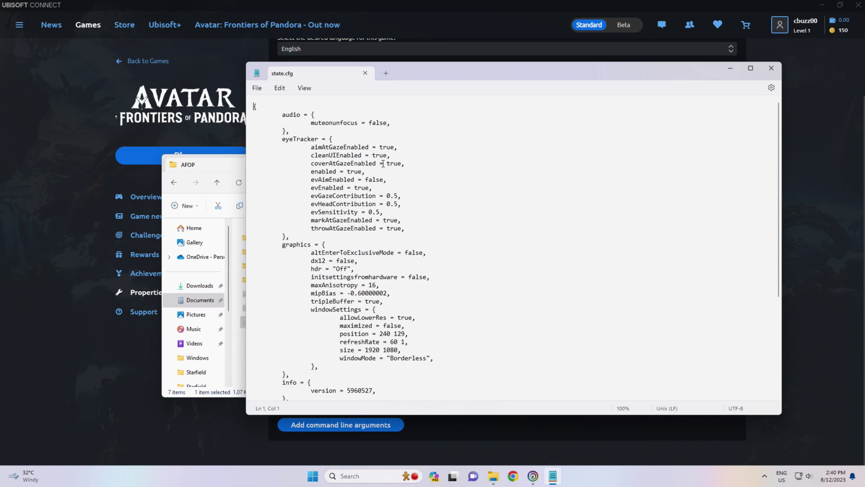
{"action": "left_click_drag", "start_coordinate": [270, 114], "coordinate": [324, 187]}
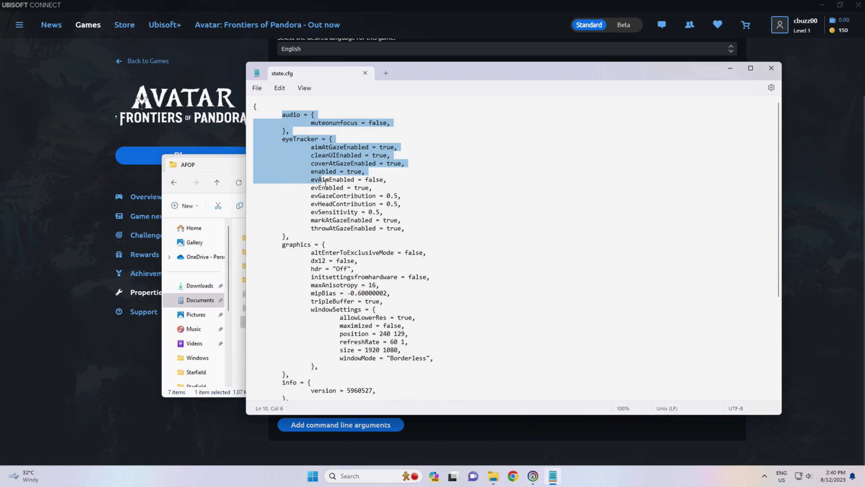
{"action": "left_click", "coordinate": [325, 187]}
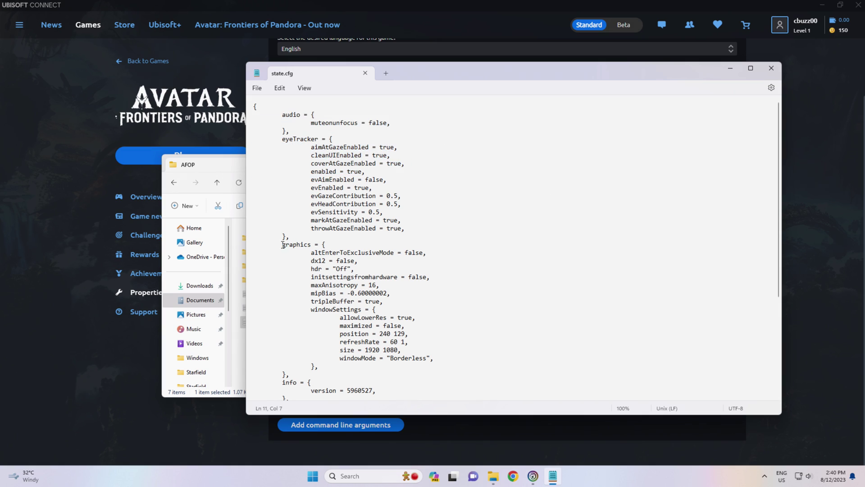
{"action": "left_click_drag", "start_coordinate": [282, 244], "coordinate": [335, 243]}
{"action": "left_click_drag", "start_coordinate": [282, 244], "coordinate": [372, 246]}
{"action": "left_click", "coordinate": [372, 245]}
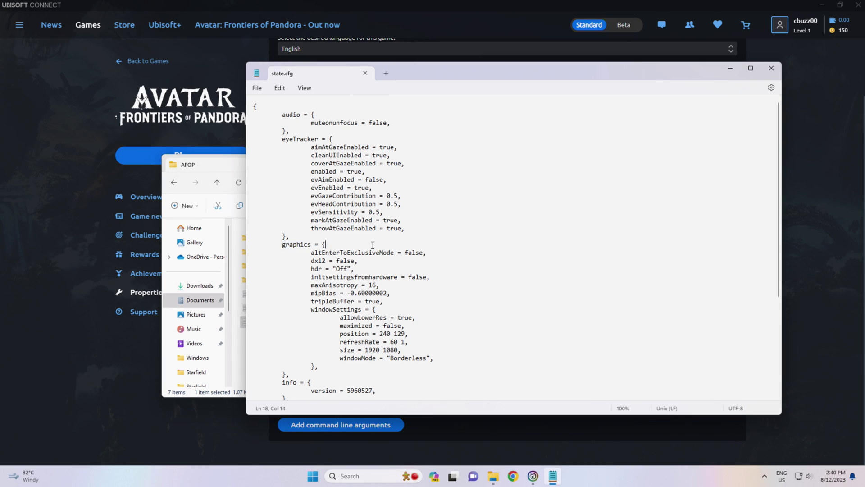
Step: Change dx12 under graphics from false to true
{"action": "double_click", "coordinate": [310, 248]}
{"action": "left_click", "coordinate": [405, 252]}
{"action": "left_click_drag", "start_coordinate": [358, 261], "coordinate": [307, 260]}
{"action": "double_click", "coordinate": [345, 260]}
{"action": "type", "text": "true"}
Step: Save state.cfg, close Notepad, and relaunch the game
{"action": "left_click", "coordinate": [257, 88]}
{"action": "left_click", "coordinate": [279, 148]}
{"action": "left_click", "coordinate": [365, 73]}
{"action": "left_click", "coordinate": [152, 161]}
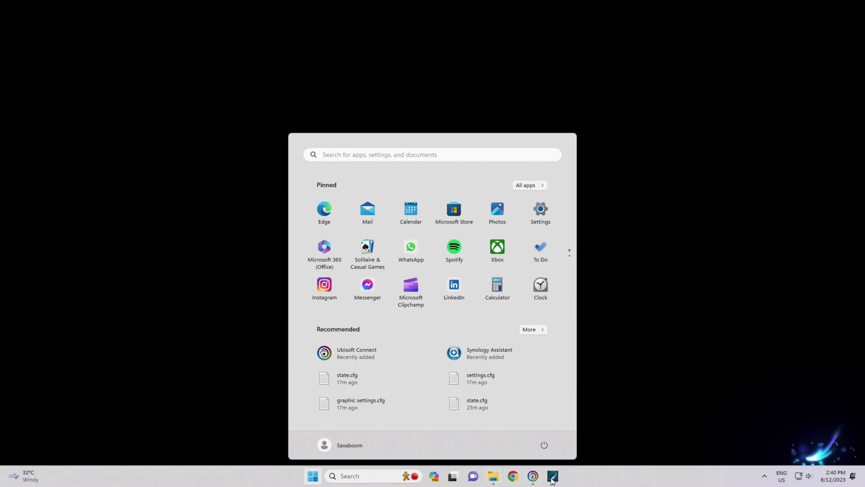
Step: Reopen state.cfg from the AFOP folder to confirm dx12 = true, then bring up the game's taskbar options
{"action": "left_click", "coordinate": [494, 476]}
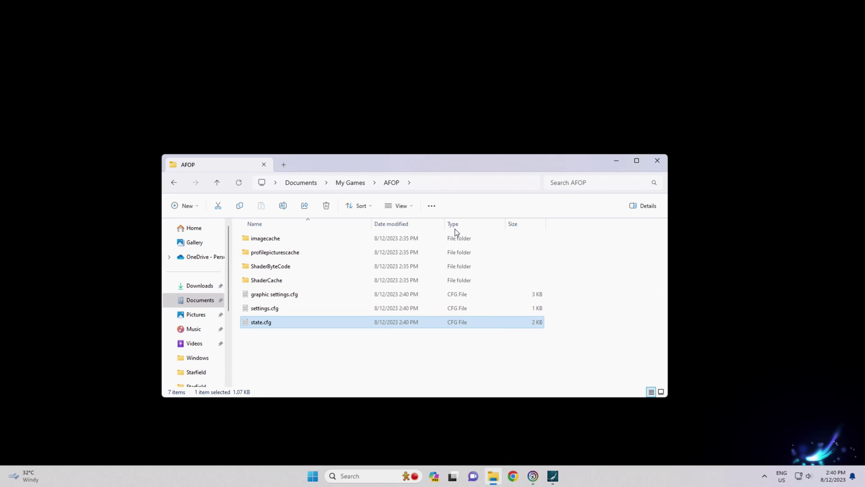
{"action": "double_click", "coordinate": [263, 326]}
{"action": "scroll", "coordinate": [424, 226], "scroll_direction": "down", "scroll_amount": 4}
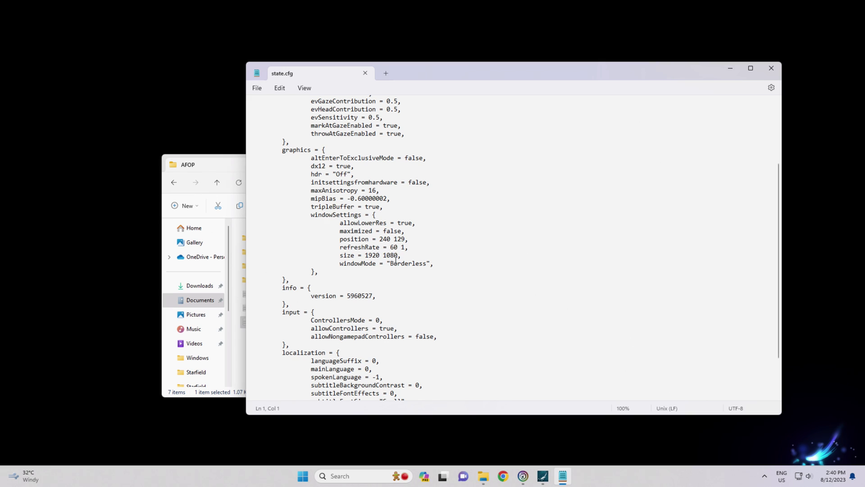
{"action": "right_click", "coordinate": [543, 476]}
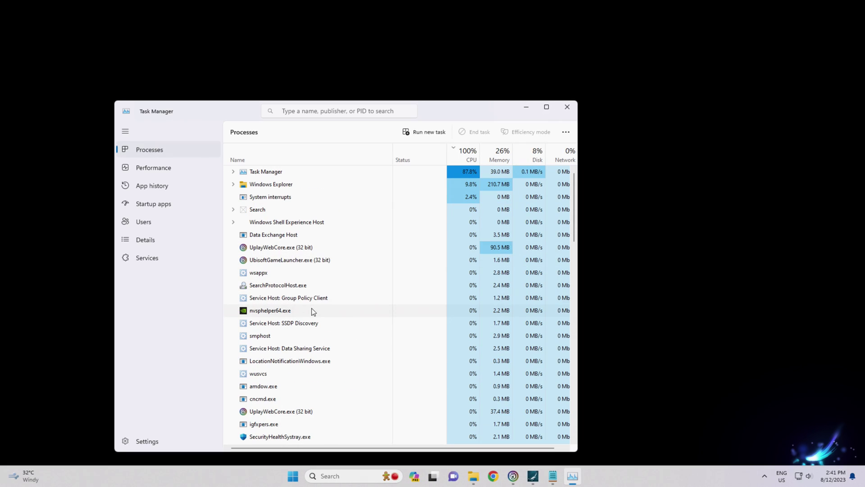
Step: Find Avatar: Frontiers of Pandora in the Processes list and end its task
{"action": "scroll", "coordinate": [309, 282], "scroll_direction": "down", "scroll_amount": 1}
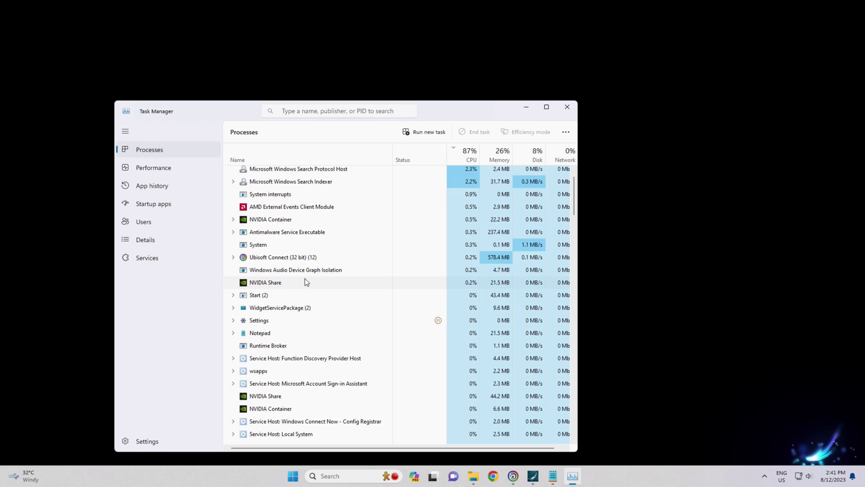
{"action": "scroll", "coordinate": [310, 324], "scroll_direction": "down", "scroll_amount": 3}
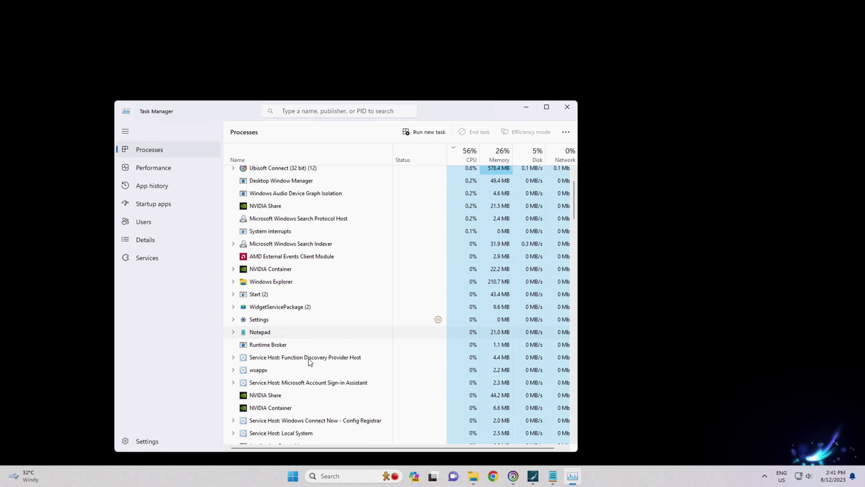
{"action": "scroll", "coordinate": [302, 402], "scroll_direction": "up", "scroll_amount": 5}
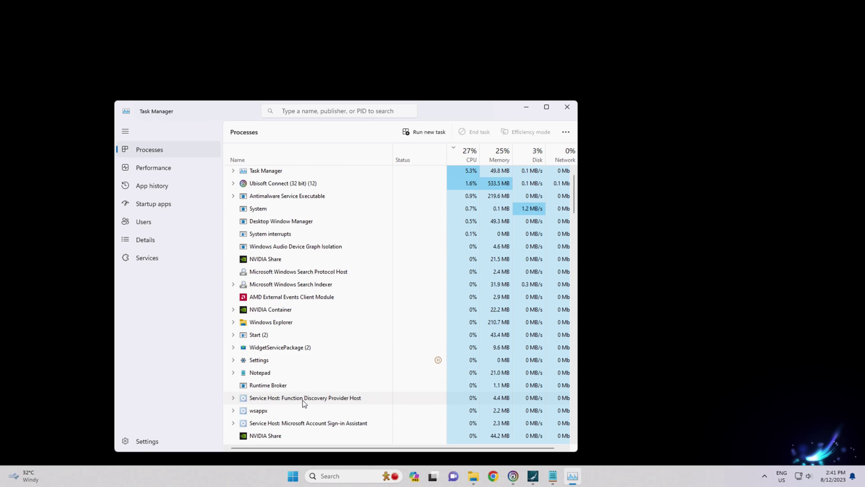
{"action": "right_click", "coordinate": [292, 175]}
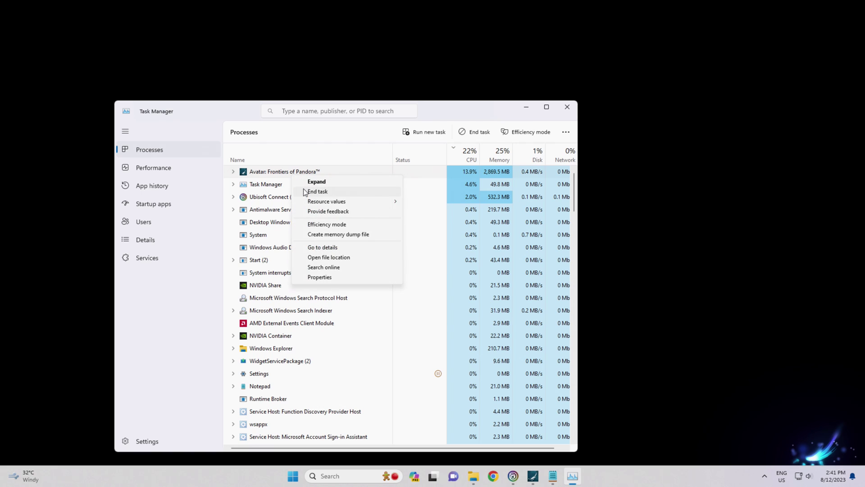
{"action": "left_click", "coordinate": [304, 187]}
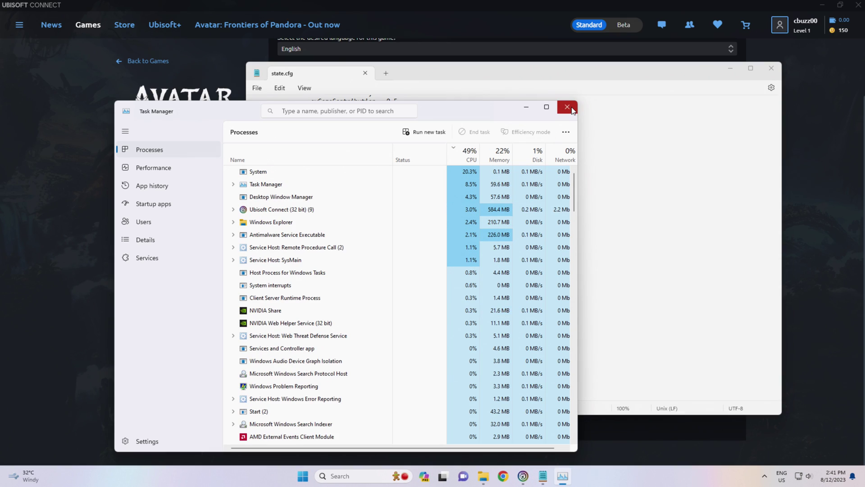
Step: Close Task Manager, set size to 800 600 and windowMode to Windowed, and save
{"action": "left_click", "coordinate": [567, 107]}
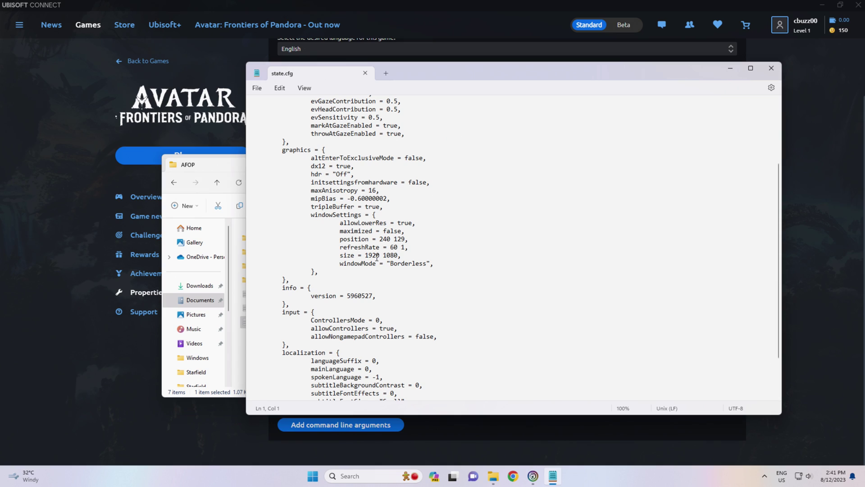
{"action": "double_click", "coordinate": [379, 253]}
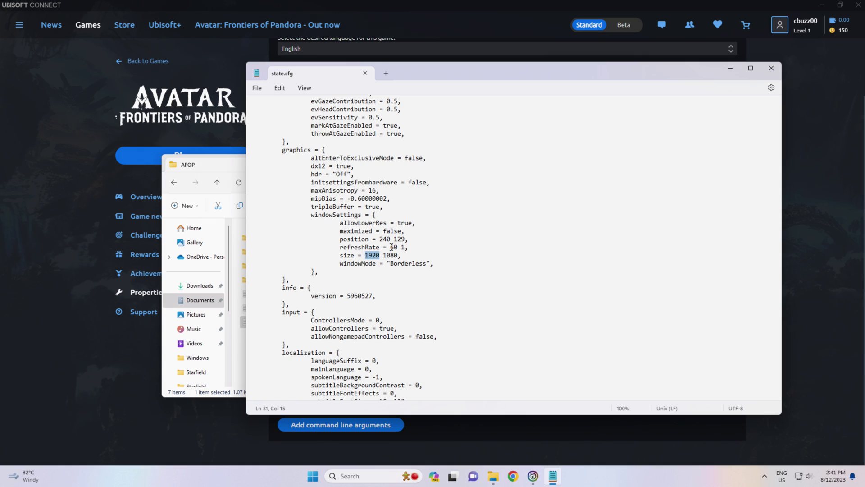
{"action": "type", "text": "800"}
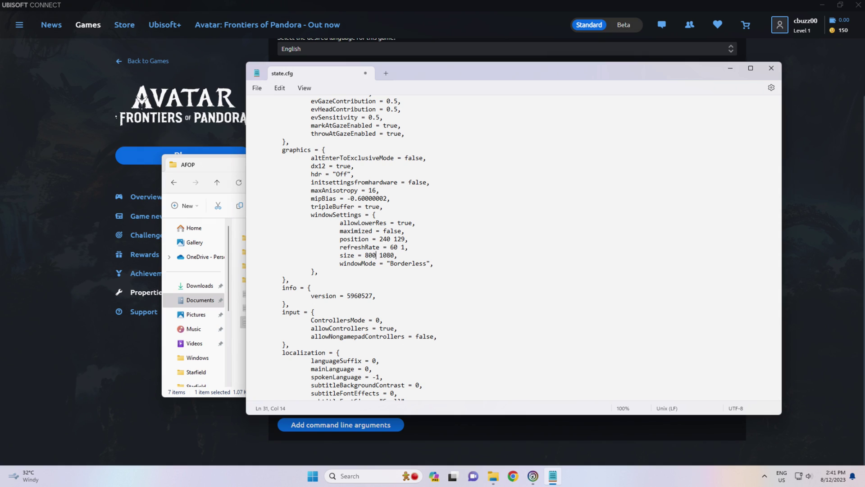
{"action": "double_click", "coordinate": [386, 255]}
{"action": "type", "text": "600"}
{"action": "double_click", "coordinate": [397, 263]}
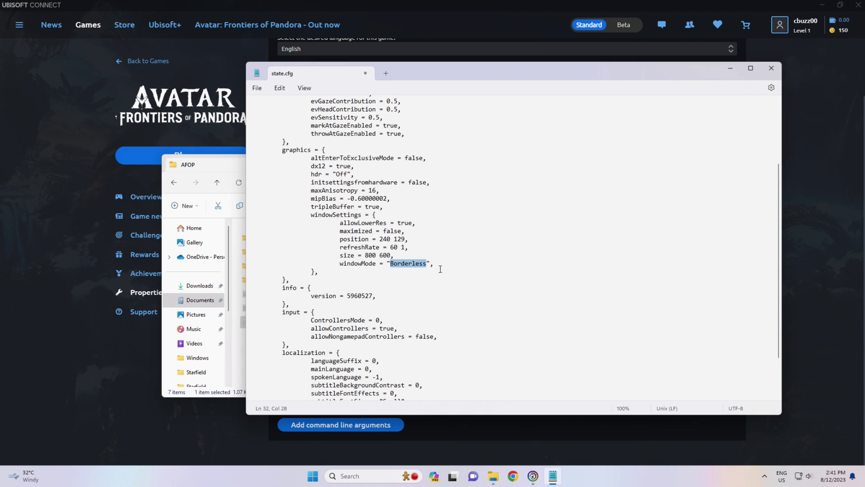
{"action": "type", "text": "Windowed"}
{"action": "key", "text": "ctrl+s"}
Step: Change refreshRate from 60 to 30 and review the graphics lines
{"action": "left_click", "coordinate": [369, 255]}
{"action": "double_click", "coordinate": [395, 247]}
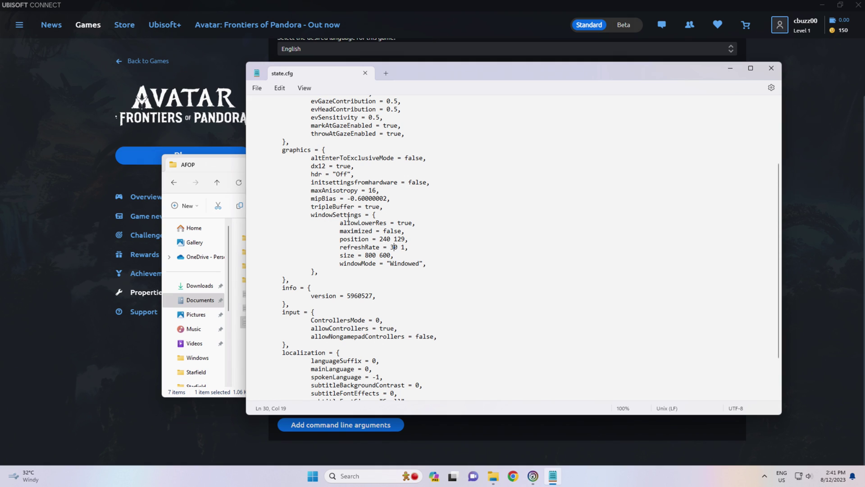
{"action": "left_click_drag", "start_coordinate": [349, 220], "coordinate": [237, 165]}
{"action": "left_click", "coordinate": [309, 190]}
Step: Play the game from Ubisoft Connect, then move its small window aside and minimize it
{"action": "left_click", "coordinate": [32, 238]}
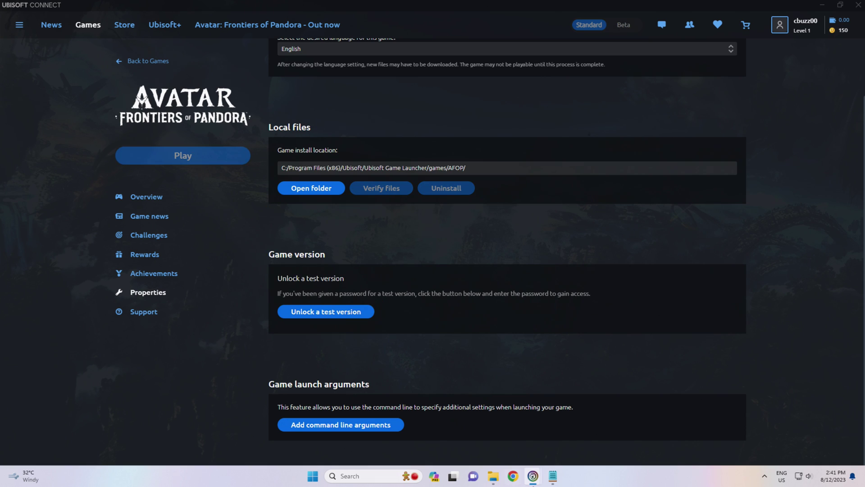
{"action": "left_click", "coordinate": [552, 476]}
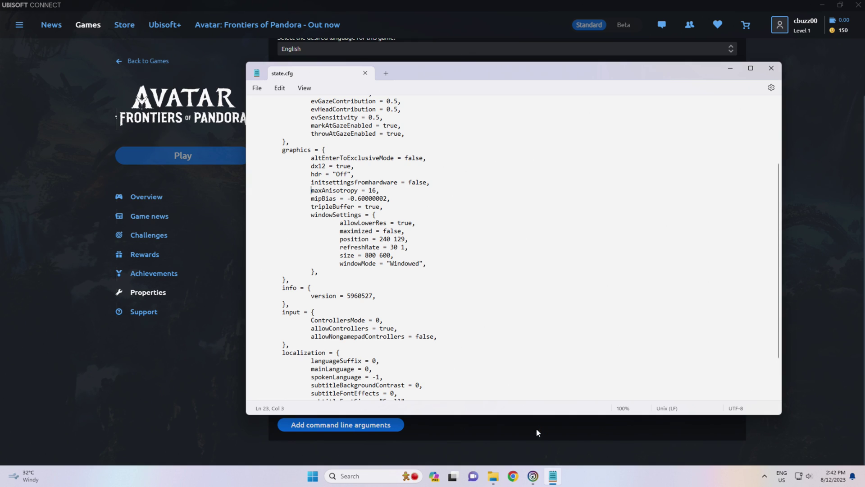
{"action": "left_click", "coordinate": [226, 52]}
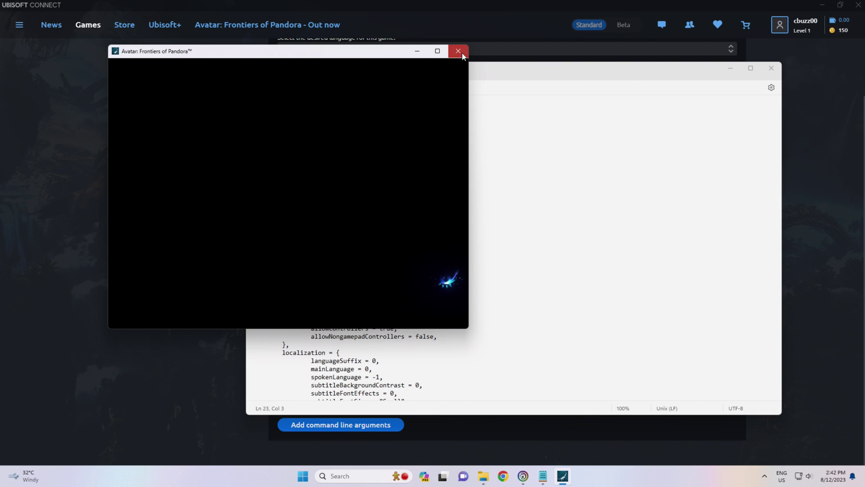
{"action": "left_click", "coordinate": [463, 55]}
{"action": "left_click_drag", "start_coordinate": [316, 67], "coordinate": [255, 82]}
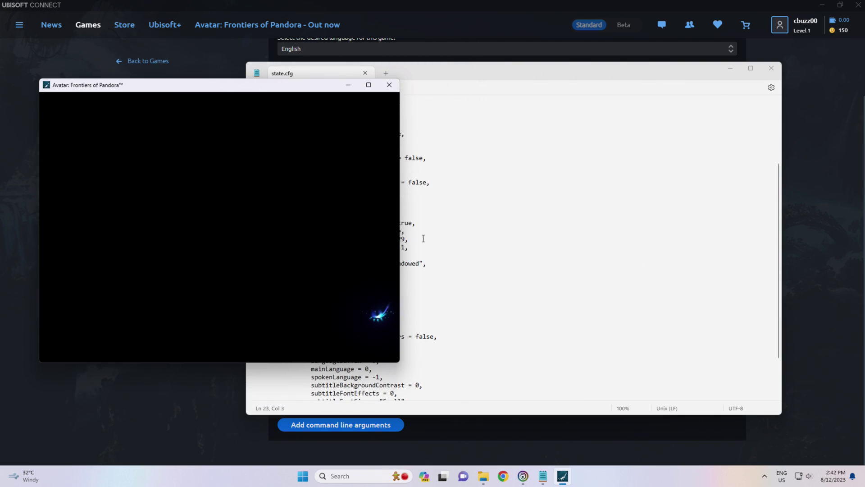
{"action": "left_click", "coordinate": [350, 86]}
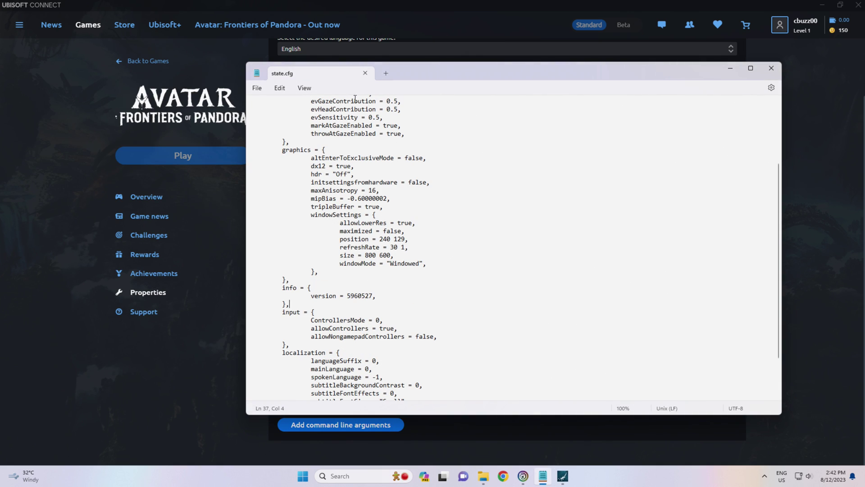
Step: Close the state.cfg Notepad window and the old AFOP Explorer window
{"action": "scroll", "coordinate": [333, 99], "scroll_direction": "up", "scroll_amount": 4}
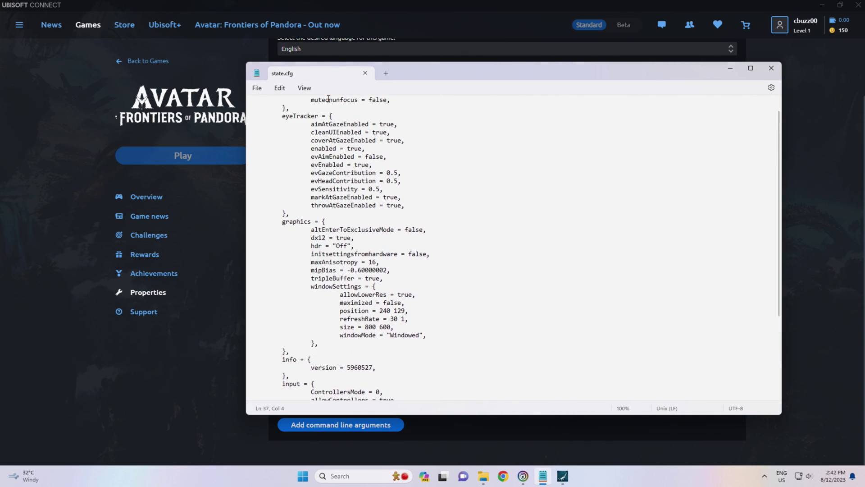
{"action": "left_click", "coordinate": [365, 73]}
{"action": "left_click", "coordinate": [493, 476]}
{"action": "left_click", "coordinate": [652, 162]}
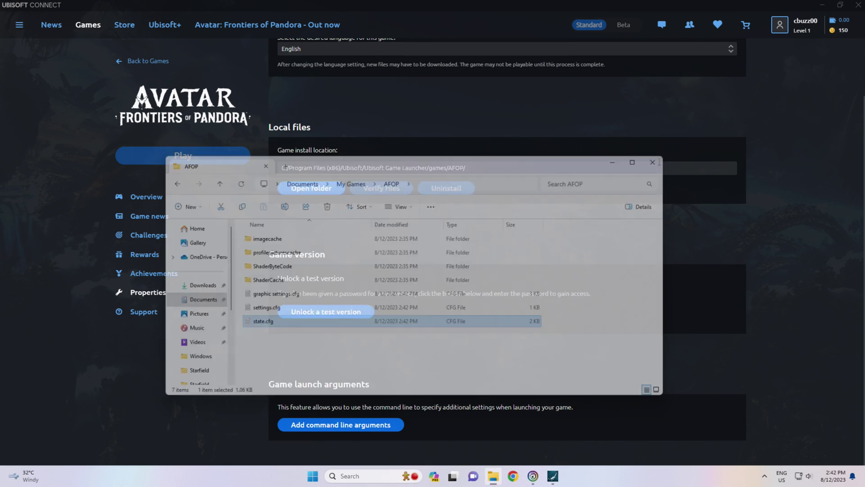
Step: In a new File Explorer window, go to Documents > My Games > AFOP
{"action": "left_click", "coordinate": [493, 475]}
{"action": "scroll", "coordinate": [210, 301], "scroll_direction": "down", "scroll_amount": 2}
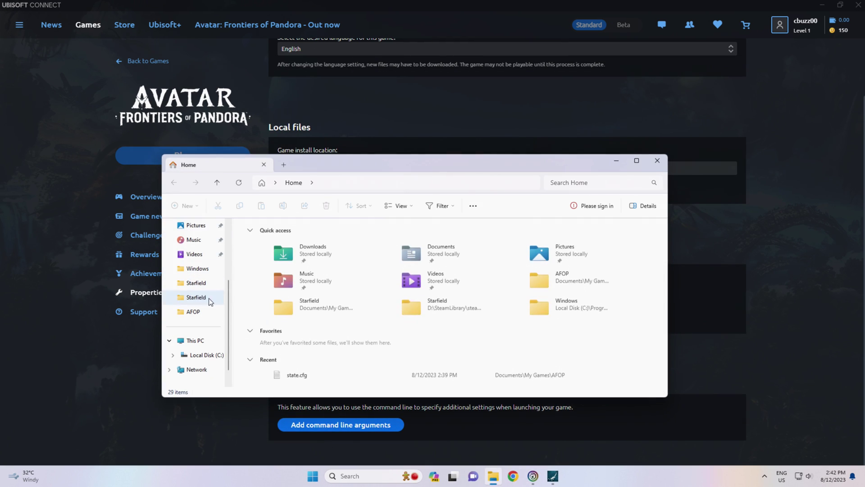
{"action": "scroll", "coordinate": [205, 297], "scroll_direction": "up", "scroll_amount": 3}
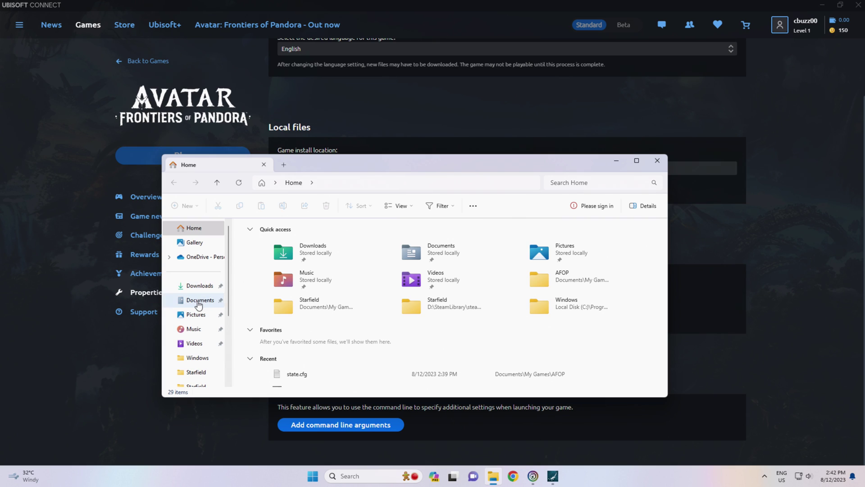
{"action": "left_click", "coordinate": [198, 303]}
{"action": "double_click", "coordinate": [260, 278]}
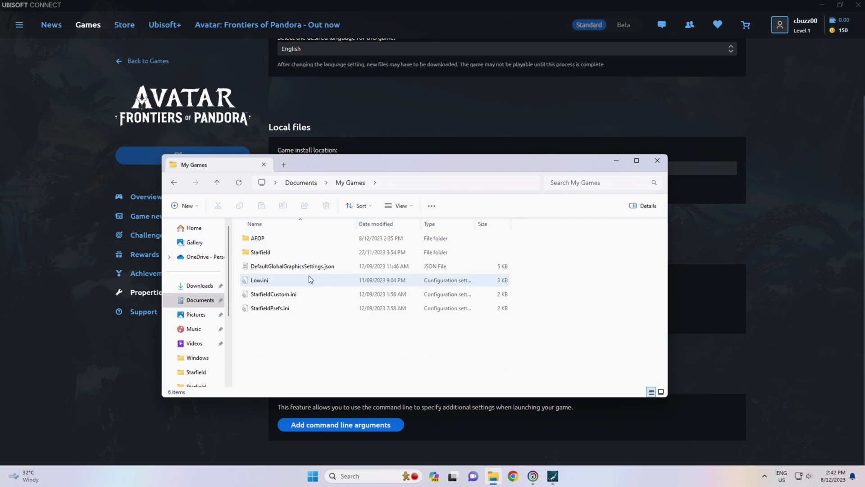
{"action": "double_click", "coordinate": [272, 238]}
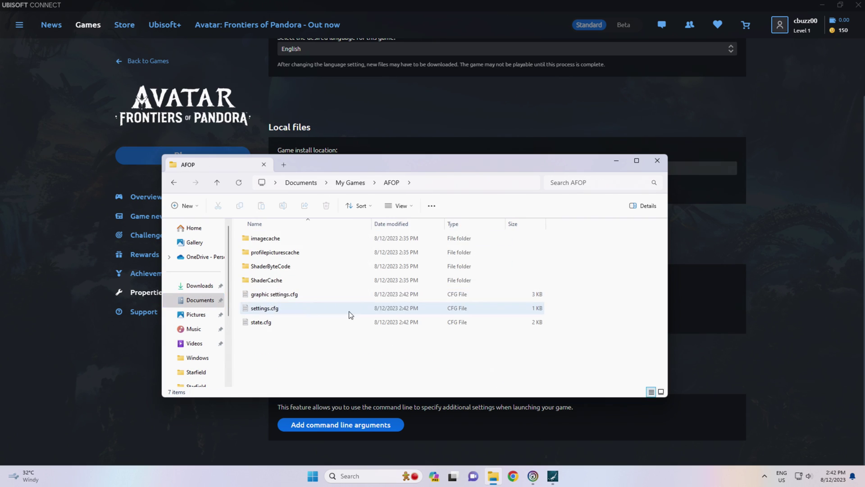
Step: Open state.cfg in Notepad and confirm the graphics section reads dx12 = true
{"action": "left_click", "coordinate": [267, 324]}
{"action": "double_click", "coordinate": [266, 326]}
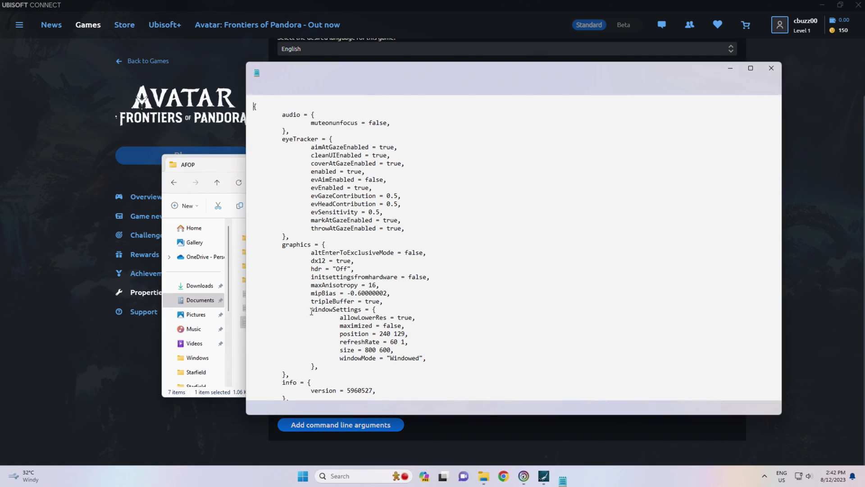
{"action": "scroll", "coordinate": [368, 185], "scroll_direction": "down", "scroll_amount": 2}
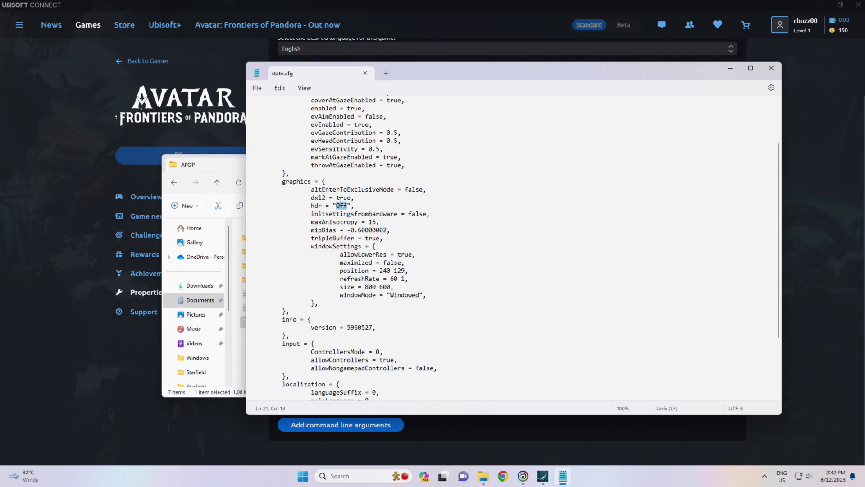
{"action": "triple_click", "coordinate": [342, 198]}
{"action": "left_click_drag", "start_coordinate": [358, 198], "coordinate": [310, 198]}
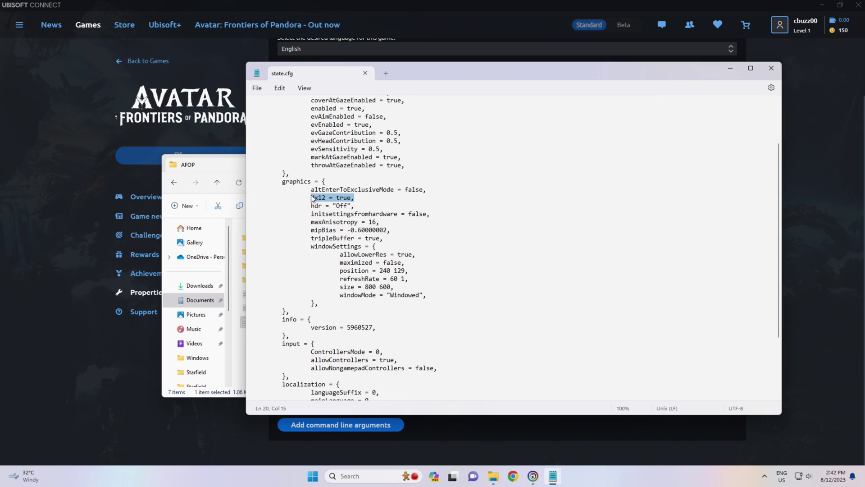
{"action": "left_click", "coordinate": [314, 198]}
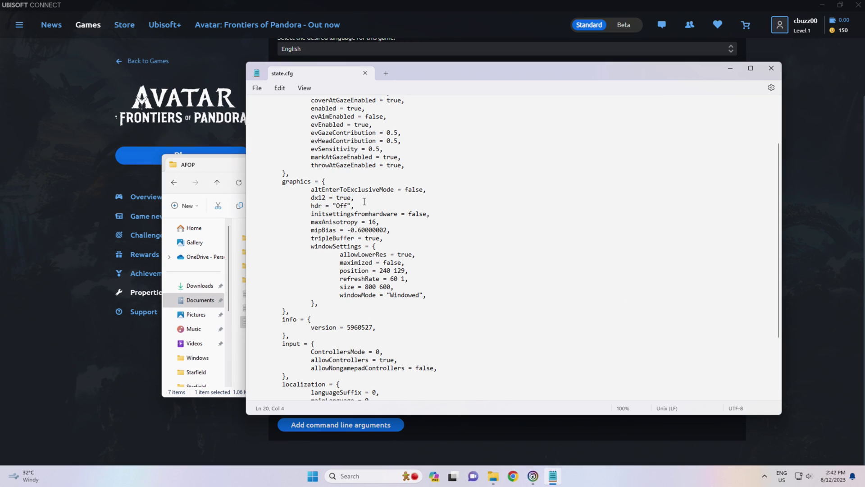
{"action": "left_click_drag", "start_coordinate": [364, 202], "coordinate": [233, 187]}
{"action": "left_click", "coordinate": [318, 197]}
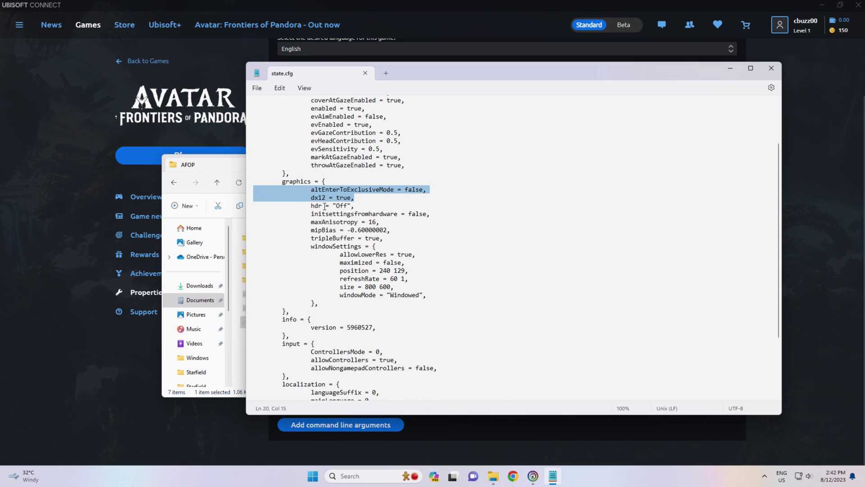
Step: Confirm size = 800 600 and windowMode = "Windowed", then close state.cfg
{"action": "scroll", "coordinate": [330, 204], "scroll_direction": "down", "scroll_amount": 2}
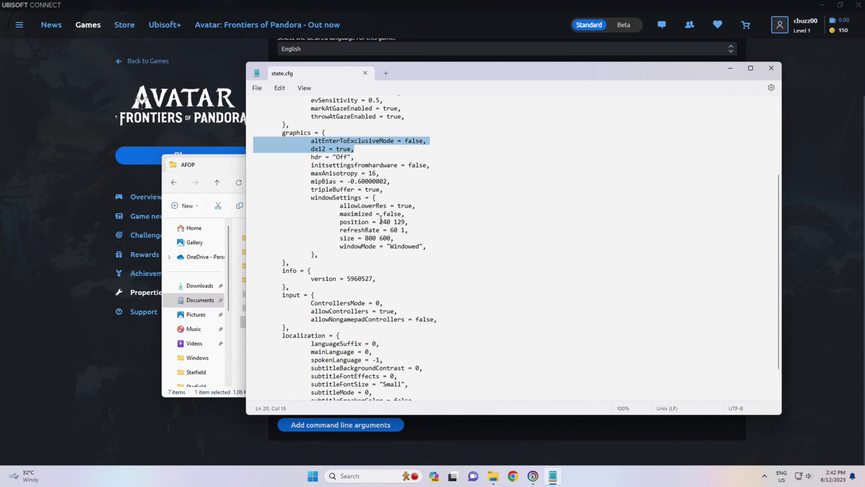
{"action": "left_click", "coordinate": [380, 222]}
{"action": "left_click_drag", "start_coordinate": [431, 247], "coordinate": [202, 222]}
{"action": "left_click", "coordinate": [457, 264]}
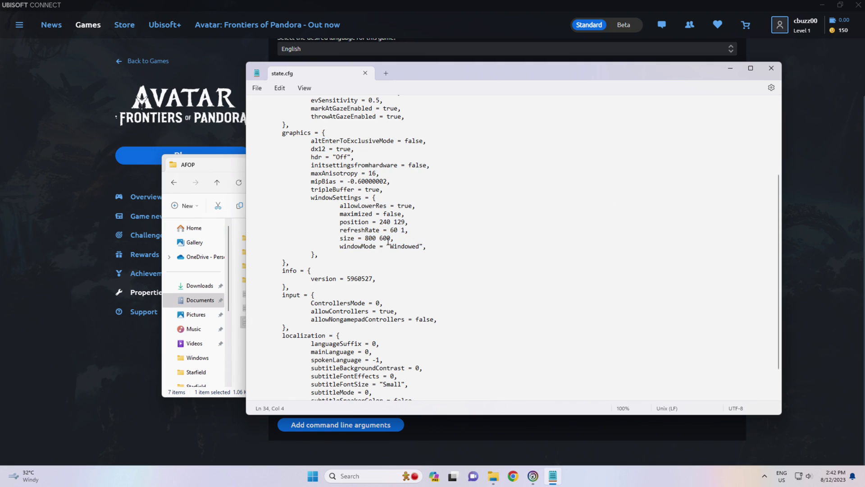
{"action": "left_click_drag", "start_coordinate": [396, 238], "coordinate": [348, 238]}
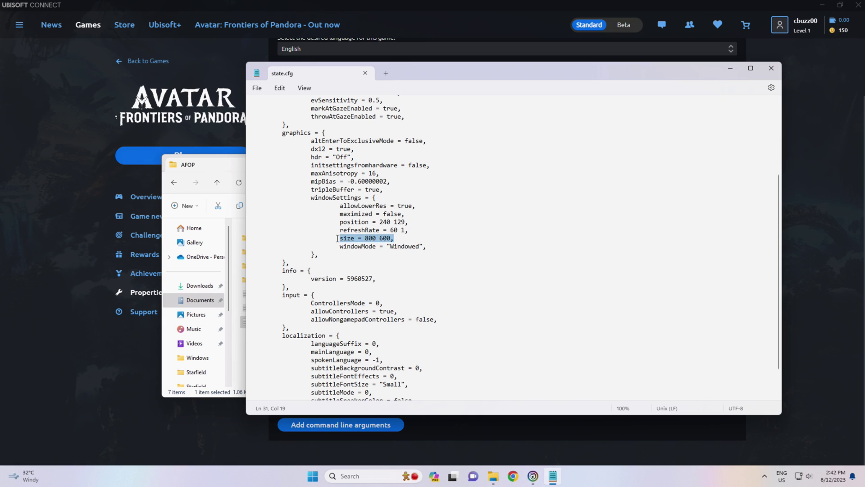
{"action": "key", "text": "alt+Tab"}
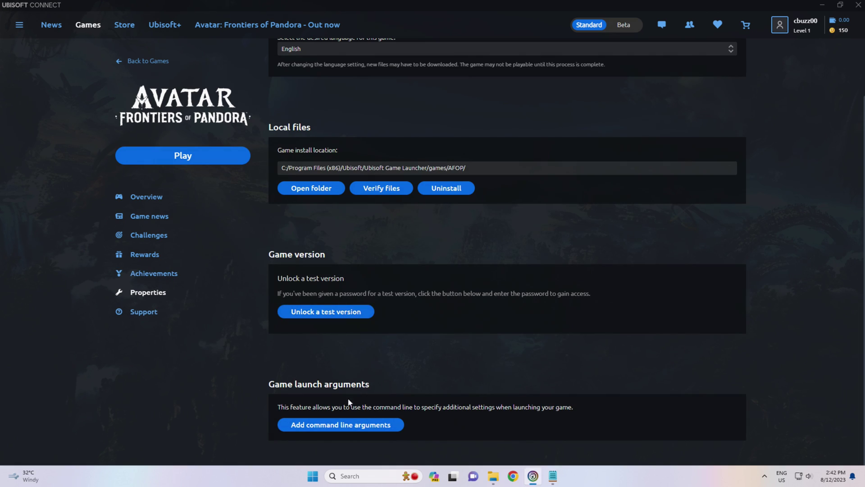
{"action": "left_click", "coordinate": [552, 475]}
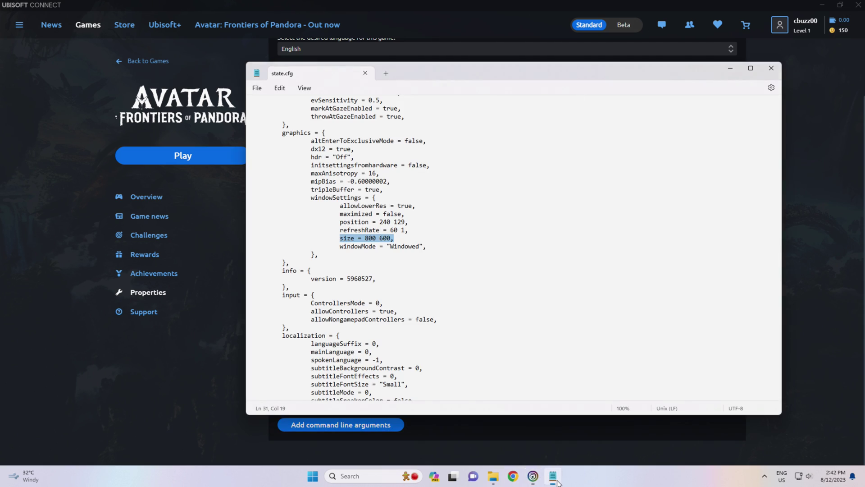
{"action": "left_click", "coordinate": [417, 246]}
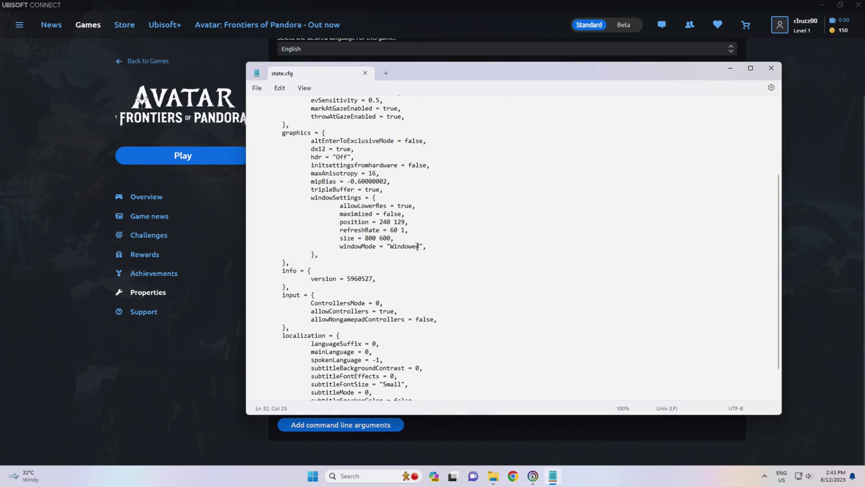
{"action": "left_click", "coordinate": [364, 73]}
{"action": "left_click", "coordinate": [503, 476]}
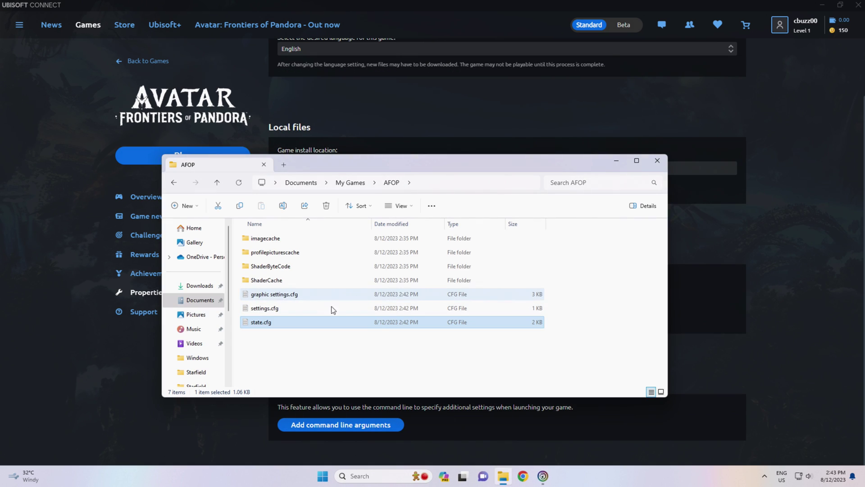
{"action": "double_click", "coordinate": [268, 309]}
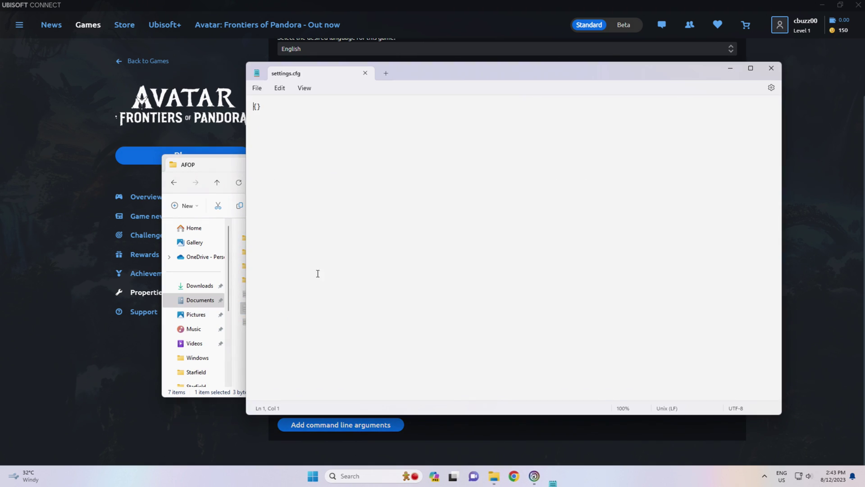
{"action": "left_click", "coordinate": [365, 73]}
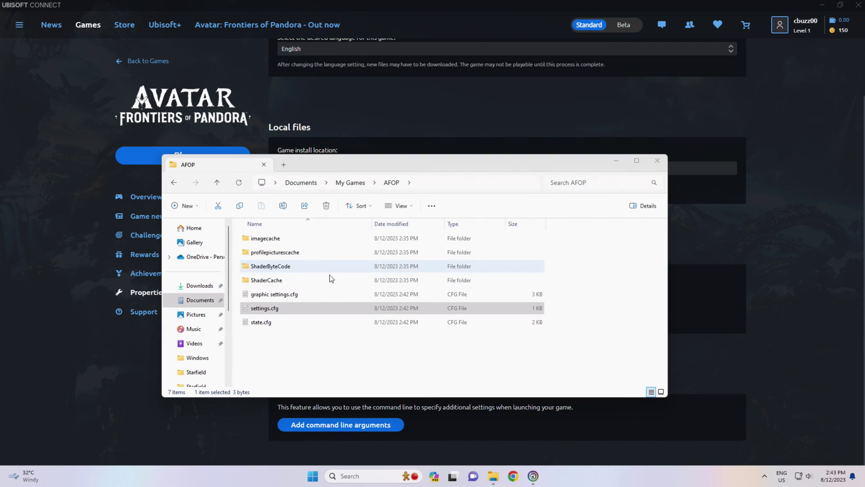
{"action": "double_click", "coordinate": [278, 297]}
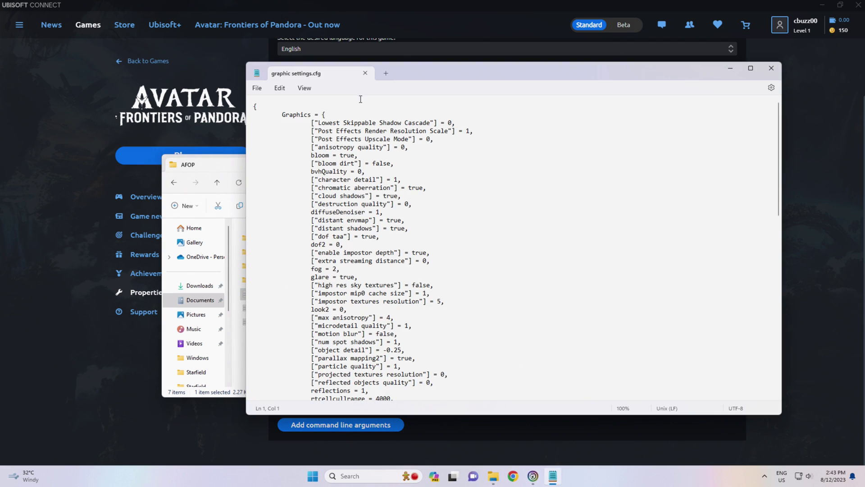
{"action": "scroll", "coordinate": [359, 204], "scroll_direction": "down", "scroll_amount": 15}
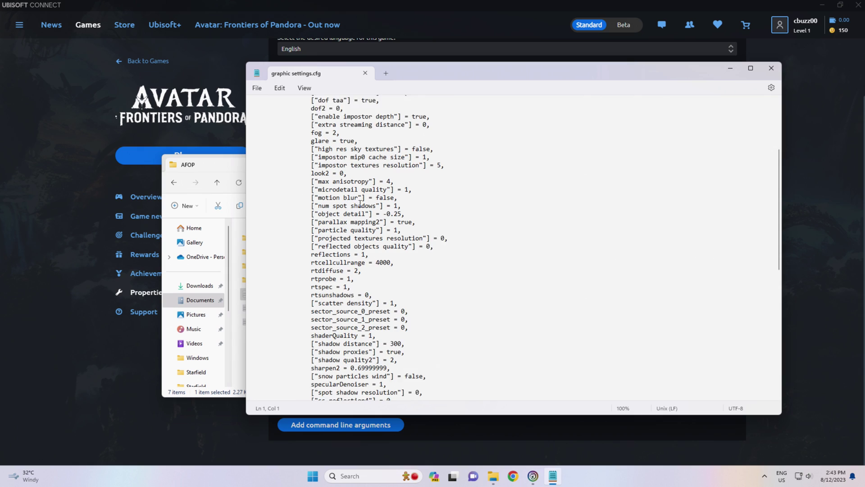
{"action": "scroll", "coordinate": [392, 259], "scroll_direction": "down", "scroll_amount": 3}
{"action": "scroll", "coordinate": [375, 289], "scroll_direction": "up", "scroll_amount": 18}
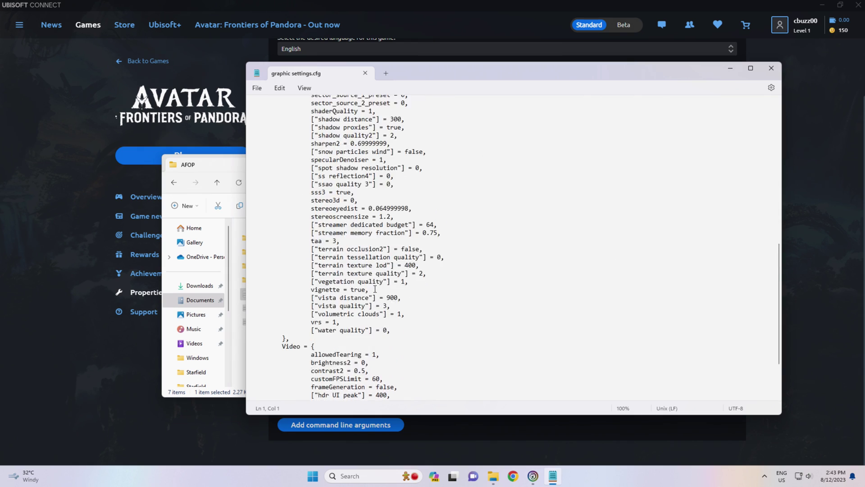
{"action": "left_click", "coordinate": [365, 73]}
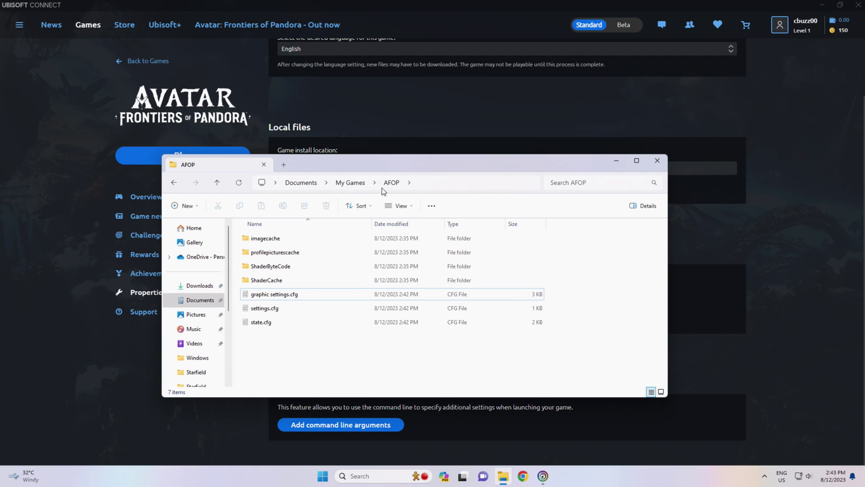
Step: Go up to My Games and rename the AFOP folder to AFOP_
{"action": "key", "text": "alt+Up"}
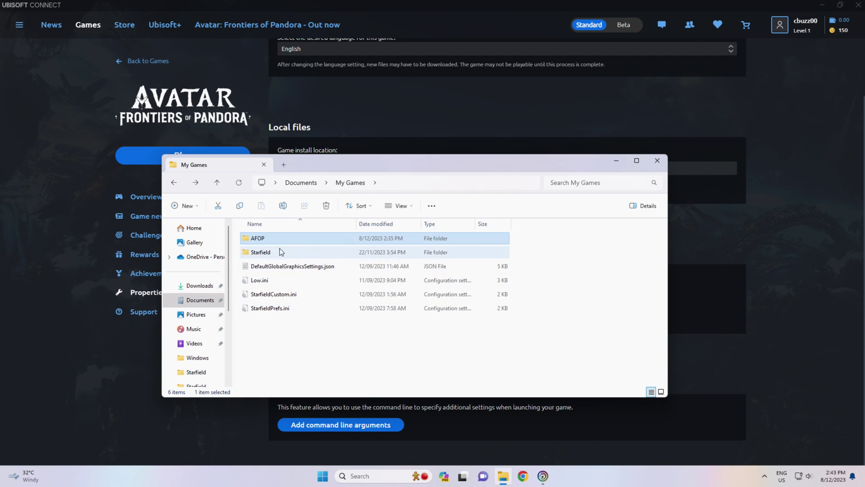
{"action": "key", "text": "F2"}
{"action": "left_click", "coordinate": [268, 238]}
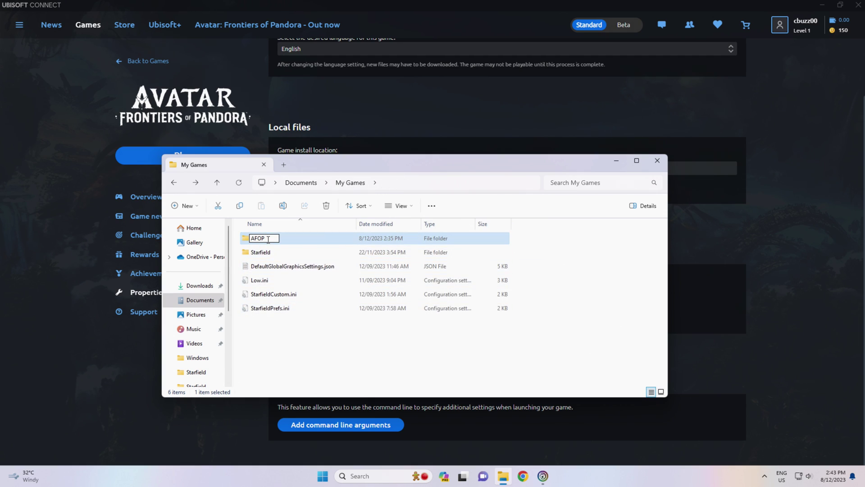
{"action": "type", "text": "_"}
{"action": "key", "text": "Return"}
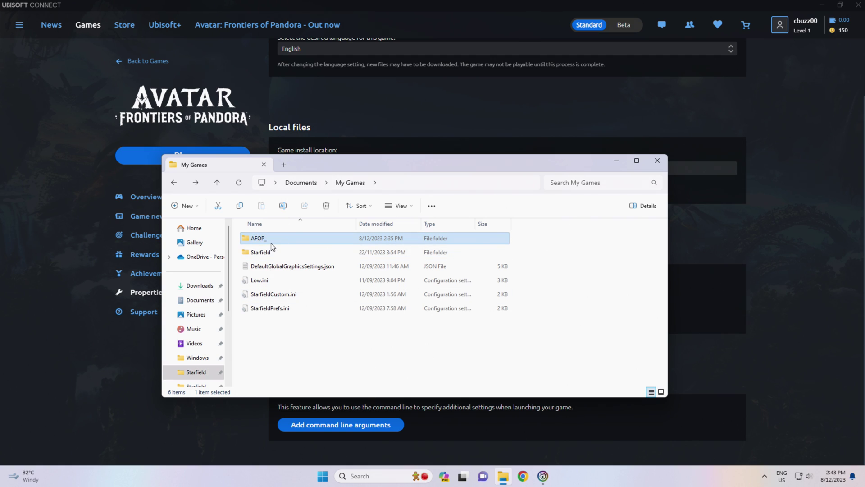
Step: Inspect the AFOP_ backup, launch the game, and open the newly created AFOP folder
{"action": "double_click", "coordinate": [271, 242]}
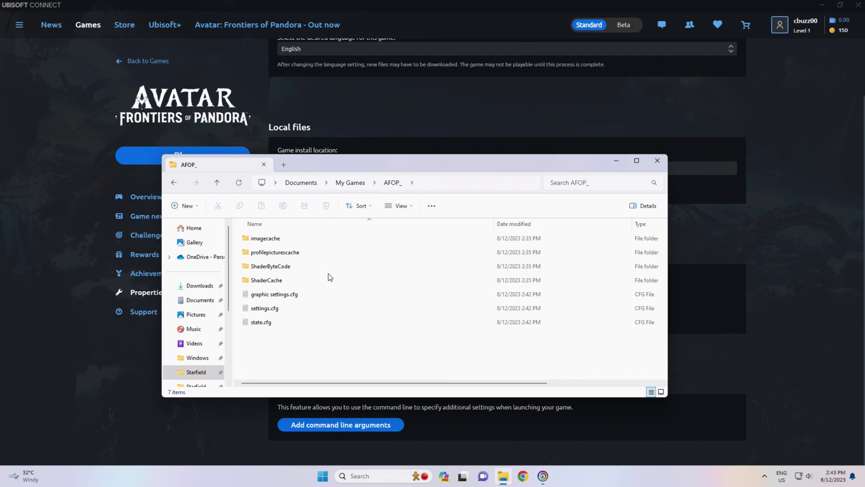
{"action": "key", "text": "alt+Up"}
{"action": "left_click_drag", "start_coordinate": [334, 163], "coordinate": [445, 115]}
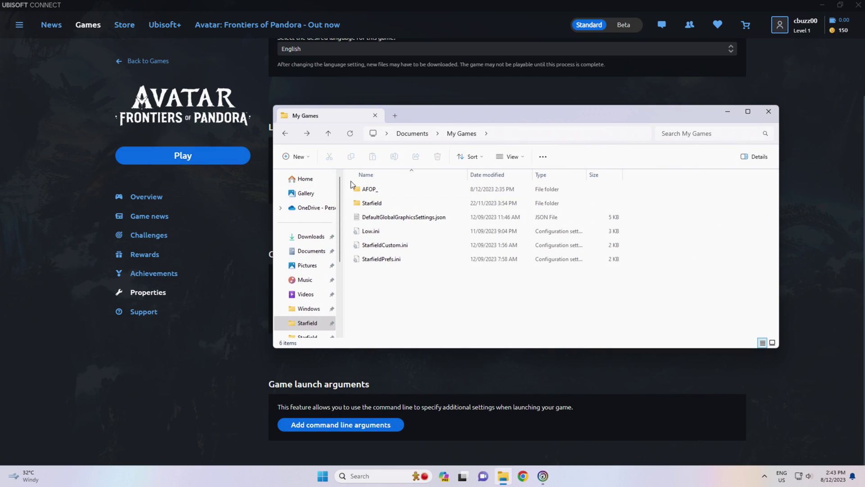
{"action": "double_click", "coordinate": [381, 189]}
{"action": "key", "text": "alt+Left"}
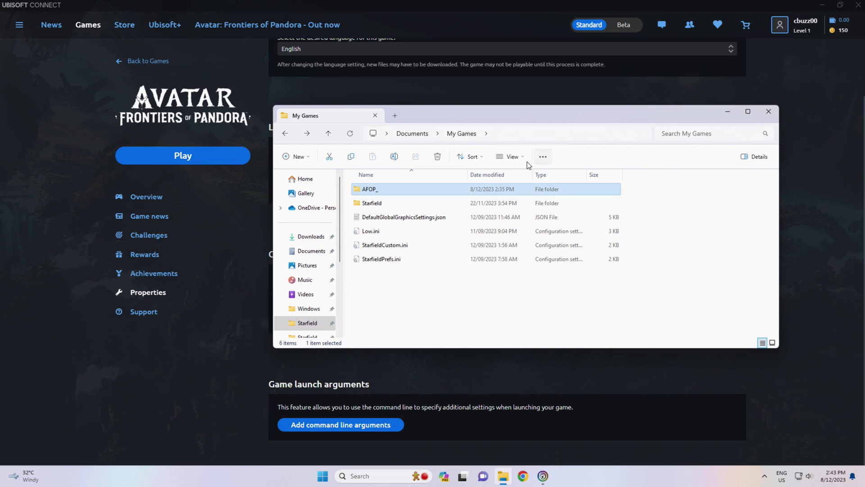
{"action": "left_click", "coordinate": [226, 160]}
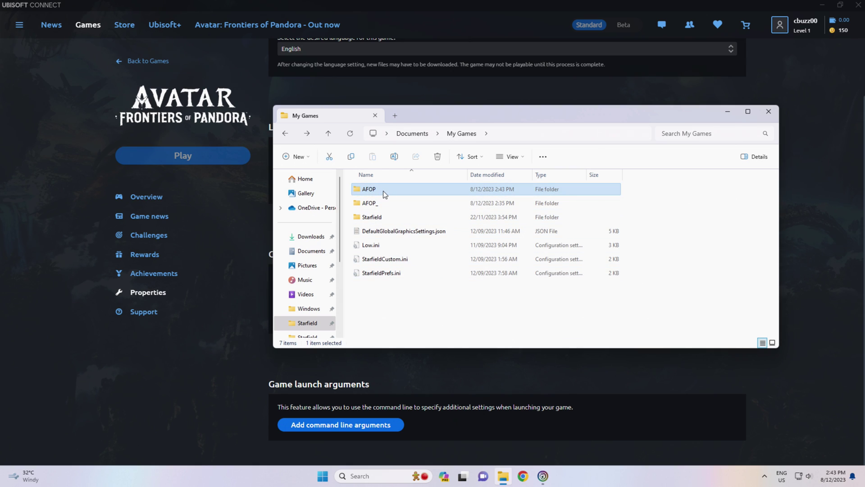
{"action": "double_click", "coordinate": [382, 189]}
Step: Open the regenerated AFOP folder and check the Avatar process's actions in Task Manager
{"action": "key", "text": "alt+Left"}
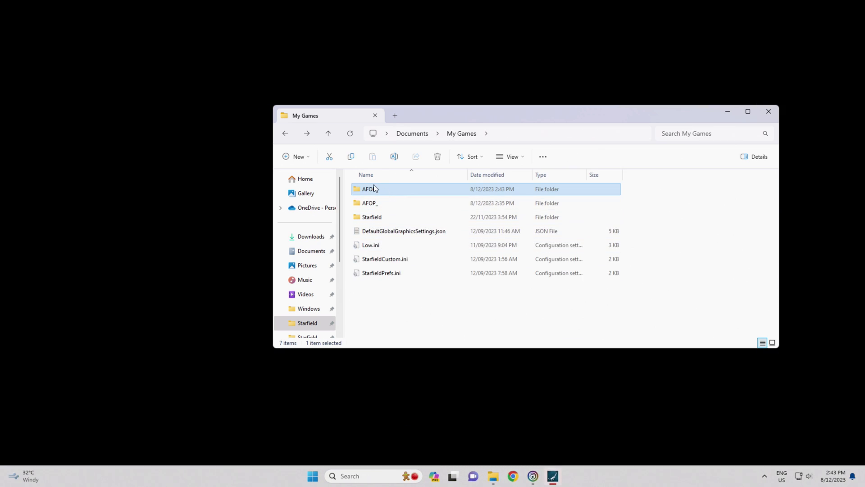
{"action": "double_click", "coordinate": [372, 190]}
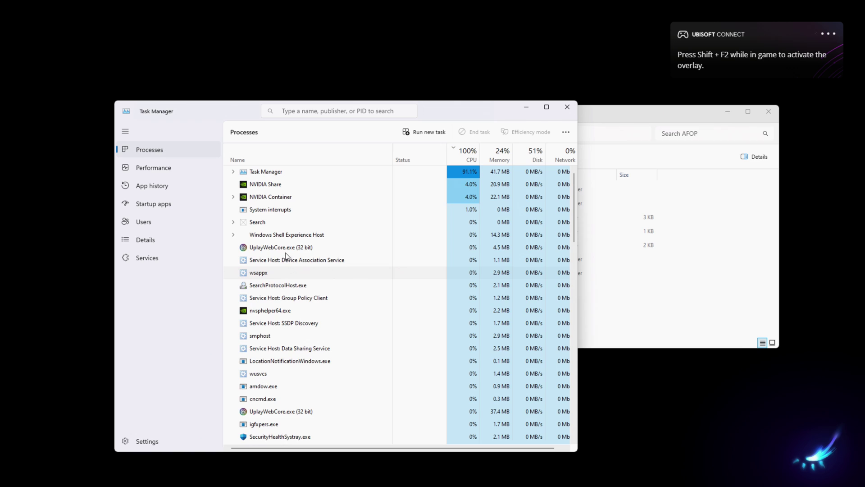
{"action": "scroll", "coordinate": [291, 307], "scroll_direction": "down", "scroll_amount": 1}
{"action": "scroll", "coordinate": [288, 309], "scroll_direction": "up", "scroll_amount": 2}
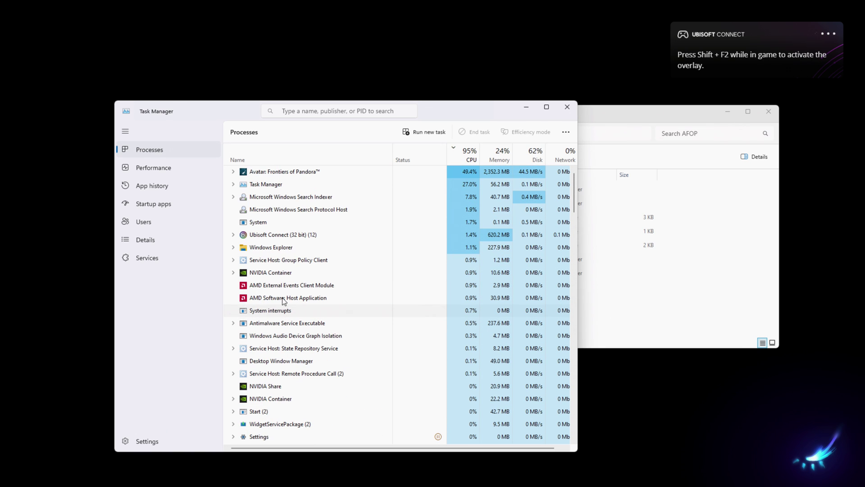
{"action": "right_click", "coordinate": [287, 174]}
{"action": "key", "text": "Escape"}
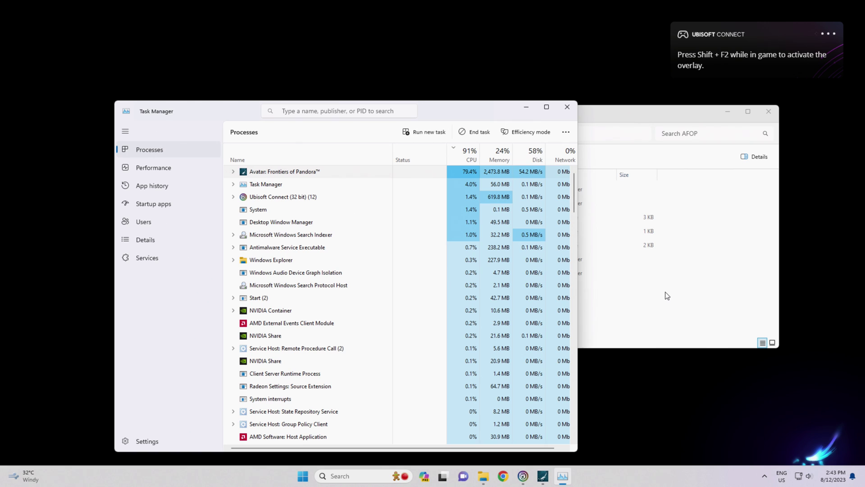
{"action": "double_click", "coordinate": [591, 202]}
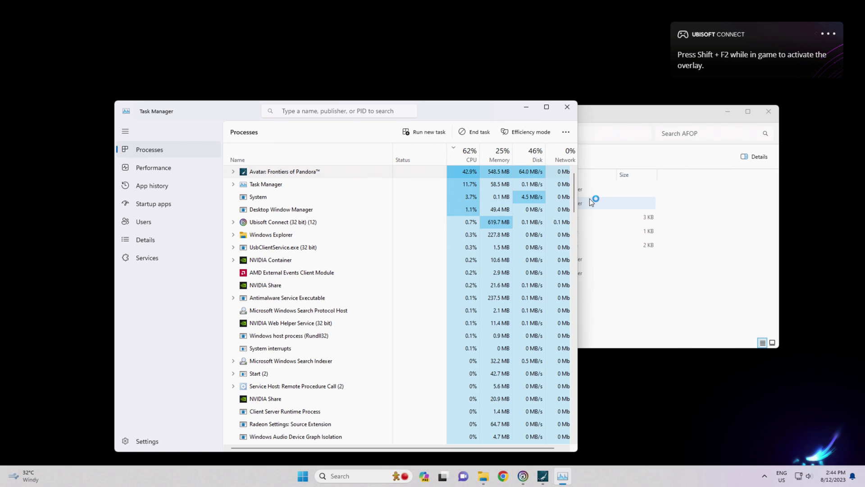